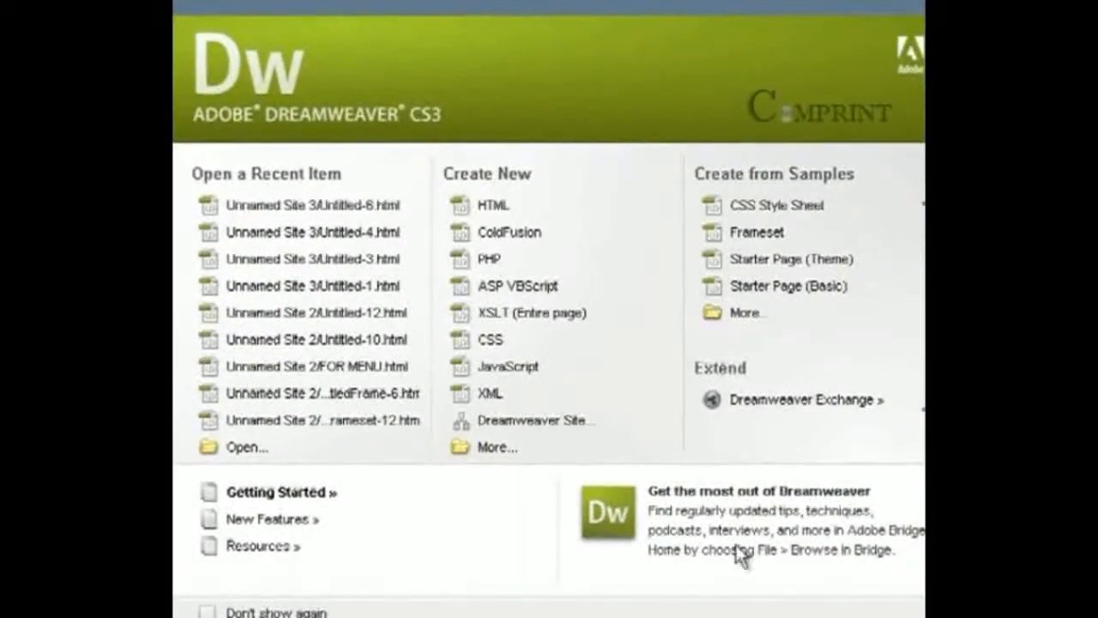
Start defining a new Dreamweaver site in the basic setup and name it custompaintbooth.
{"action": "left_click", "coordinate": [544, 417]}
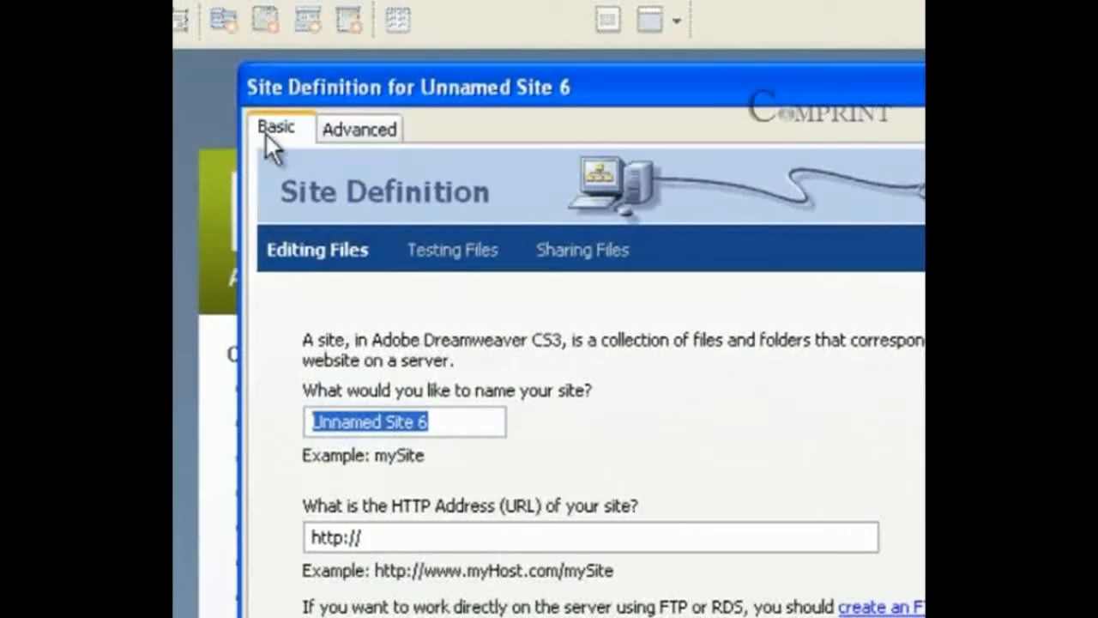
{"action": "left_click", "coordinate": [343, 128]}
{"action": "left_click", "coordinate": [291, 128]}
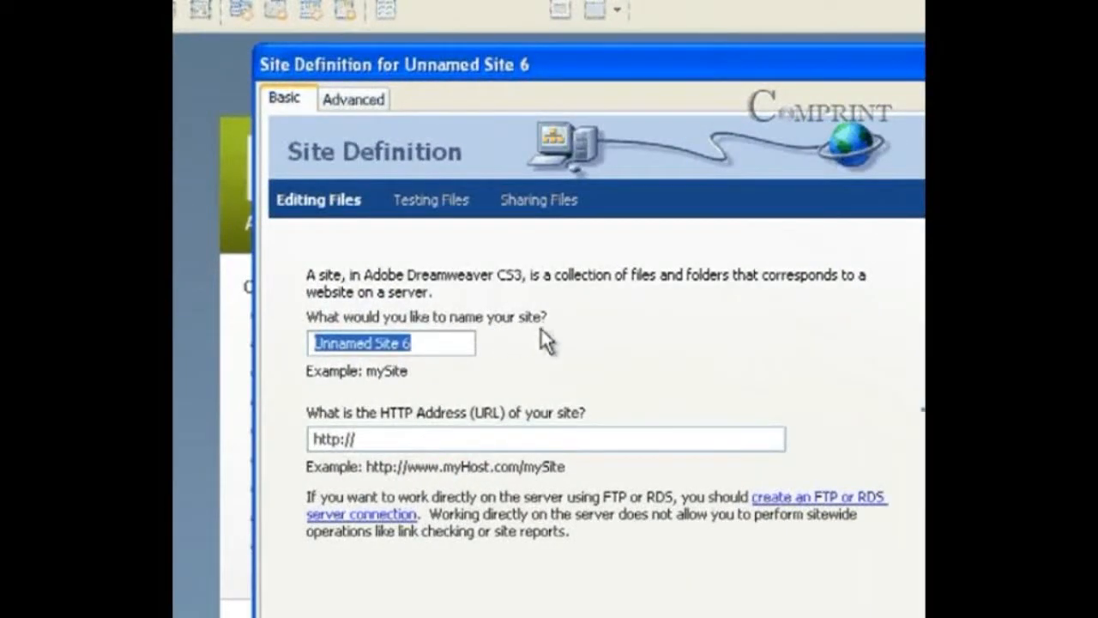
{"action": "left_click", "coordinate": [432, 342]}
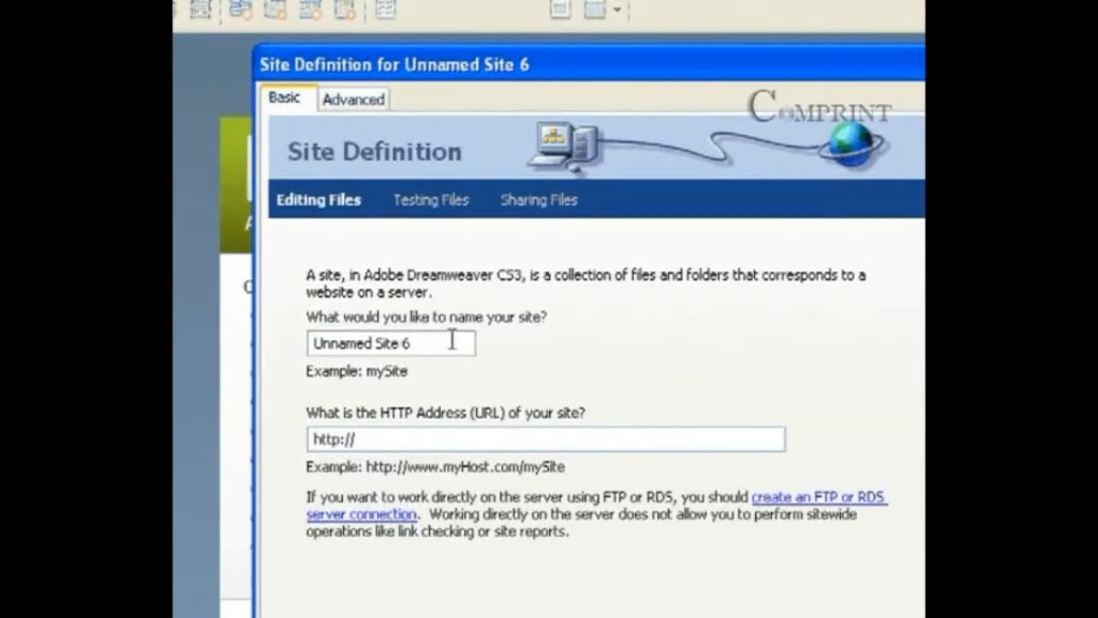
{"action": "left_click_drag", "start_coordinate": [452, 341], "coordinate": [280, 340]}
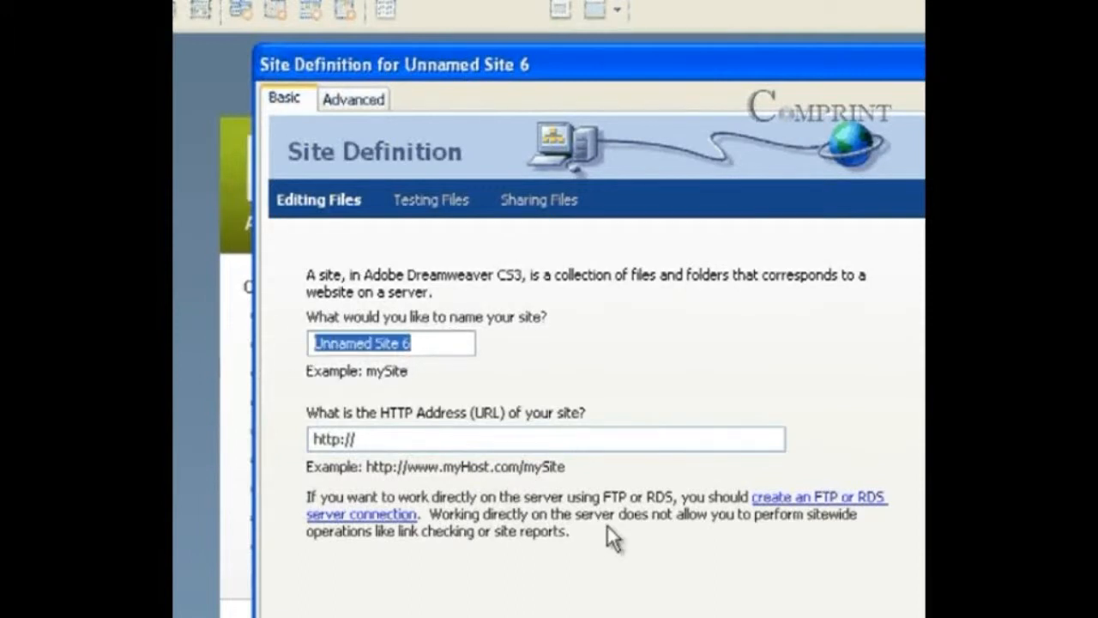
{"action": "type", "text": "custo"}
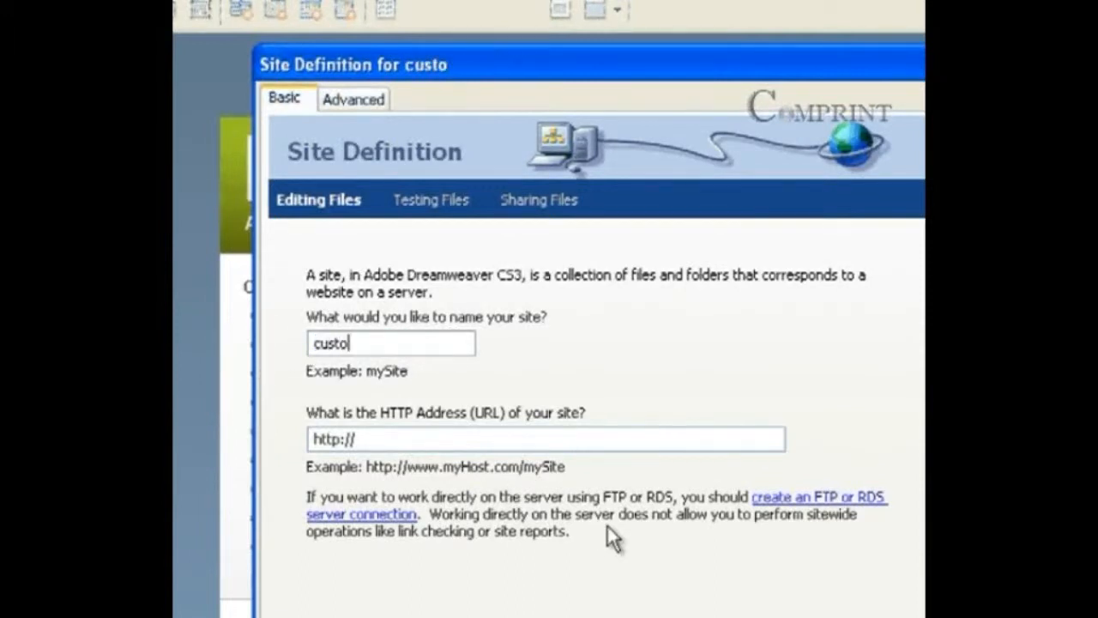
{"action": "type", "text": "mpai"}
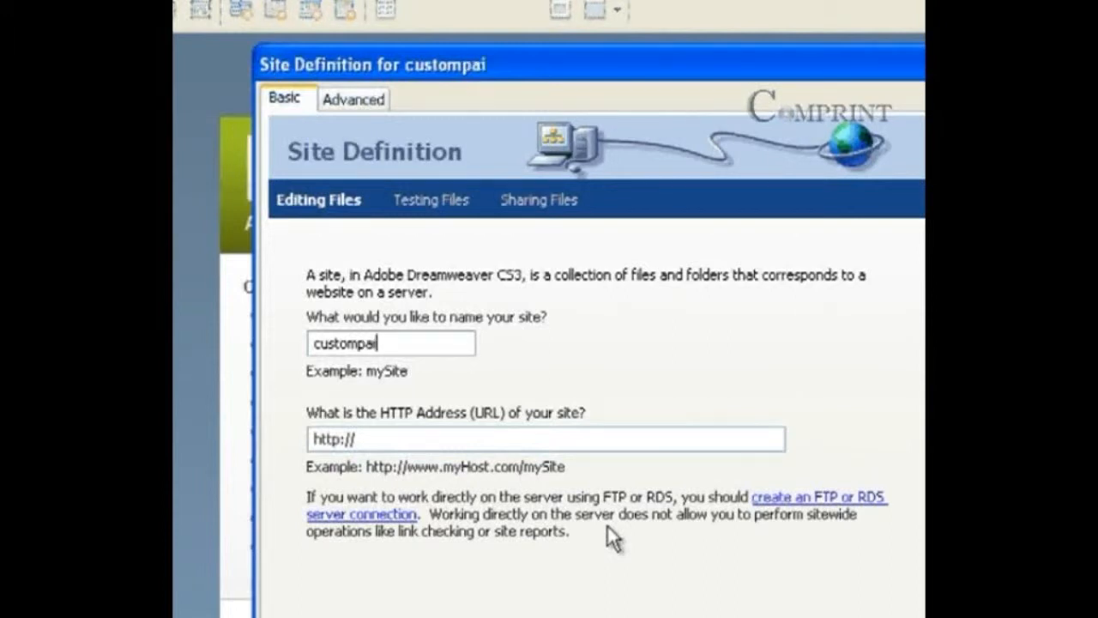
{"action": "type", "text": "ntbooth"}
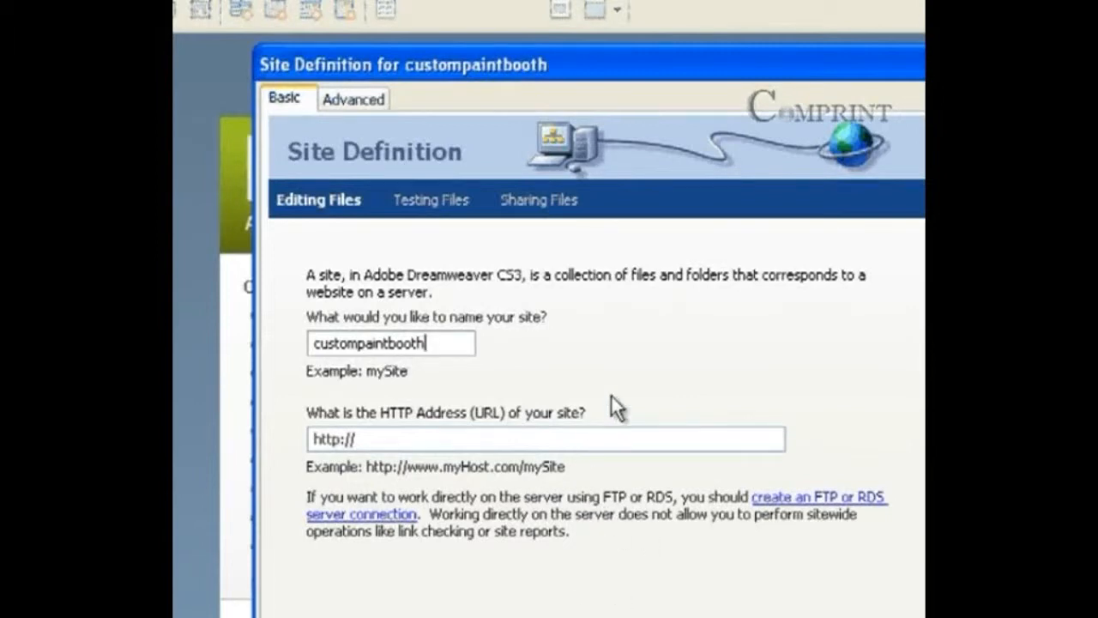
{"action": "left_click", "coordinate": [425, 436]}
{"action": "type", "text": "www.custompaintbooth"}
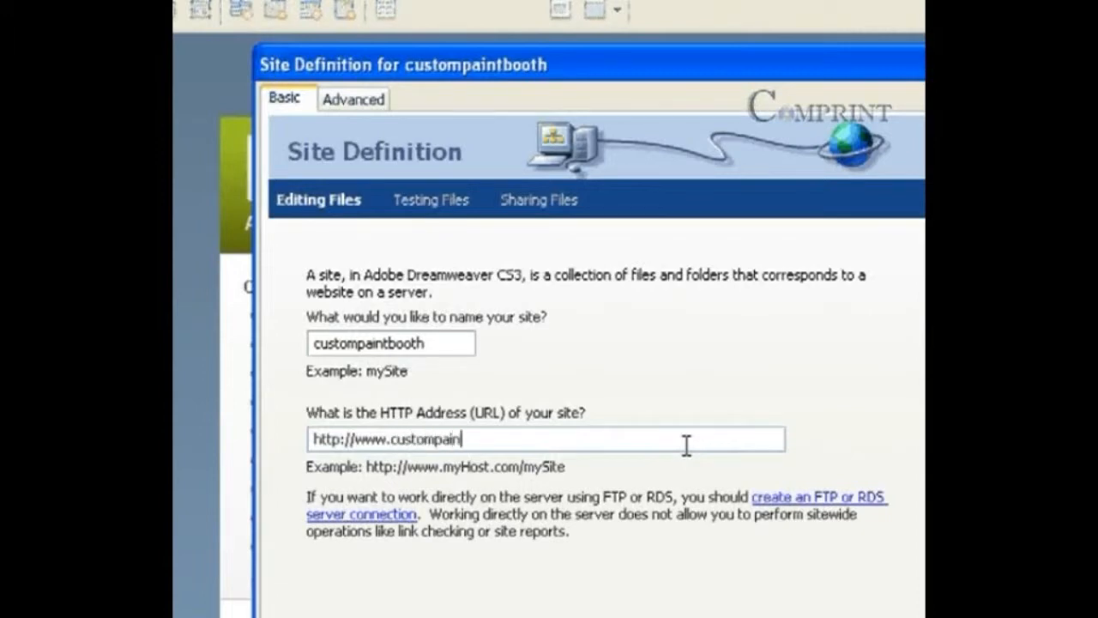
{"action": "type", "text": ".com"}
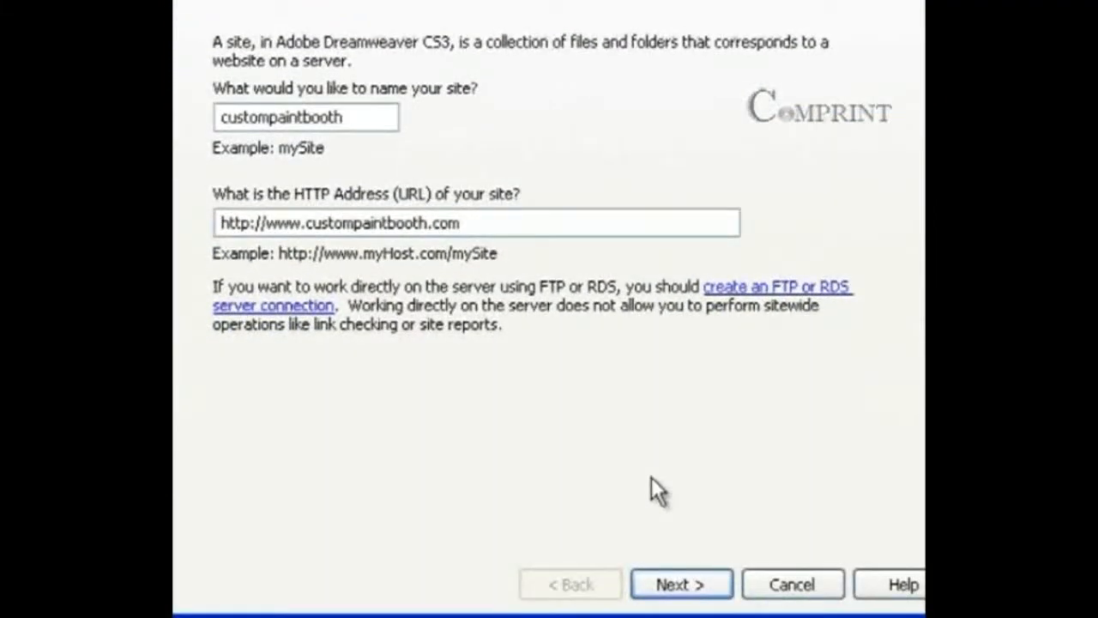
{"action": "left_click", "coordinate": [676, 585]}
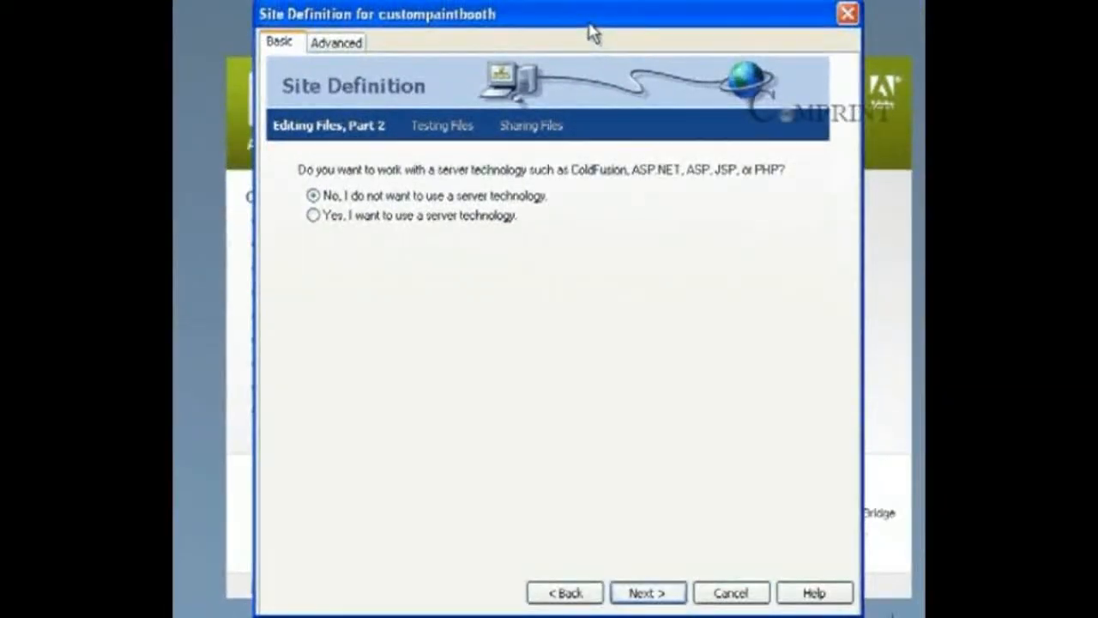
Try enabling a server technology for the site with ASP.NET VB as the choice.
{"action": "mouse_move", "coordinate": [589, 24]}
{"action": "left_mouse_down"}
{"action": "mouse_move", "coordinate": [581, 102]}
{"action": "mouse_move", "coordinate": [587, 44]}
{"action": "left_mouse_up"}
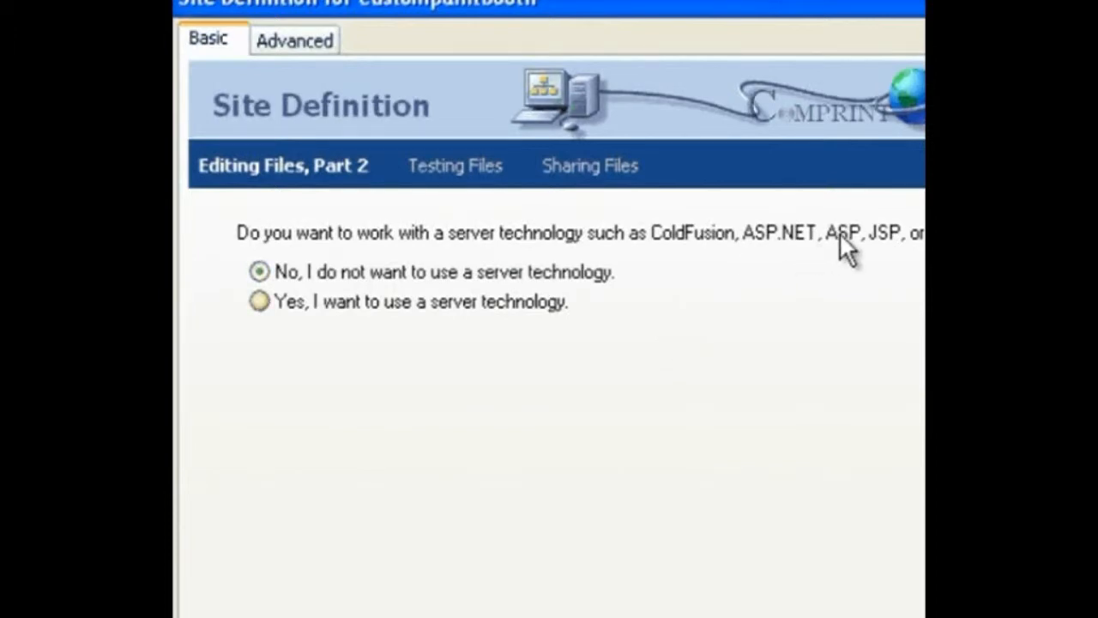
{"action": "left_click", "coordinate": [259, 302]}
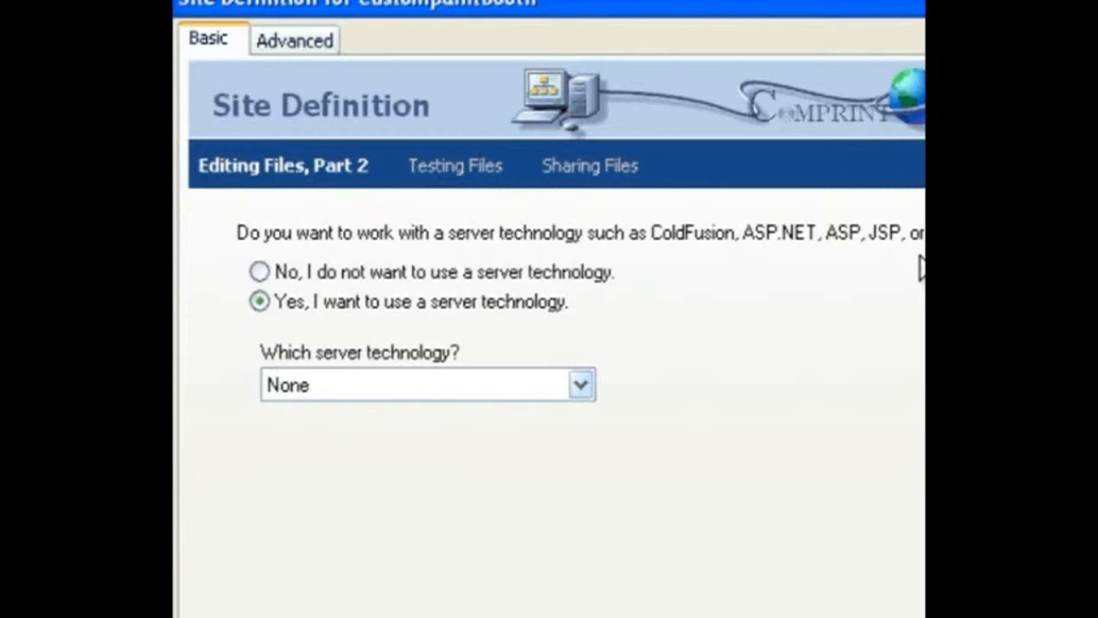
{"action": "left_click", "coordinate": [582, 384]}
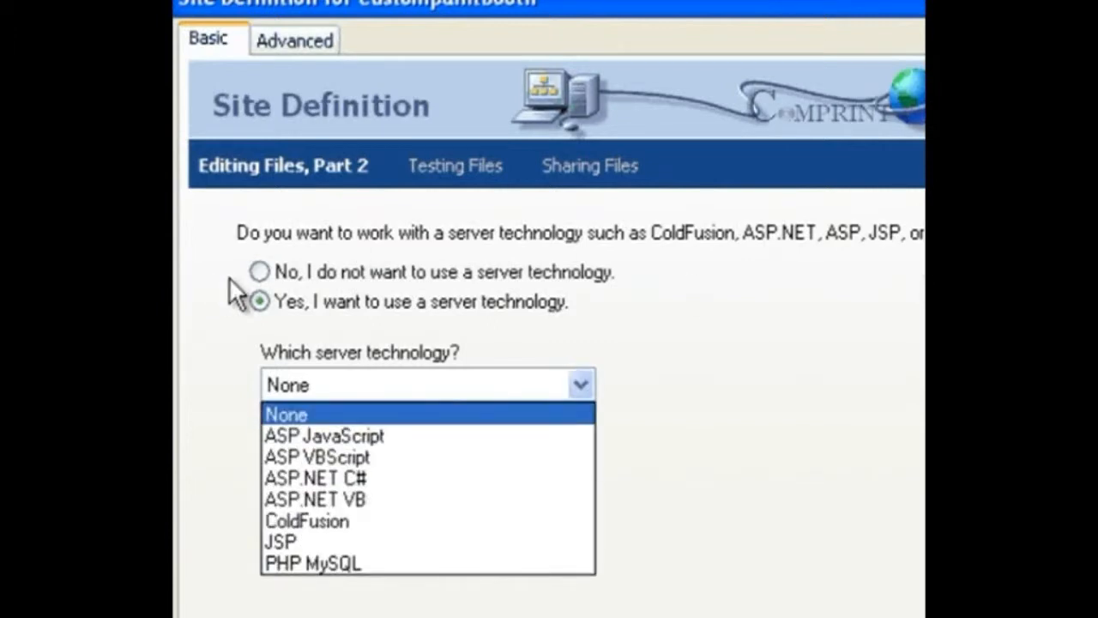
{"action": "key", "text": "Down"}
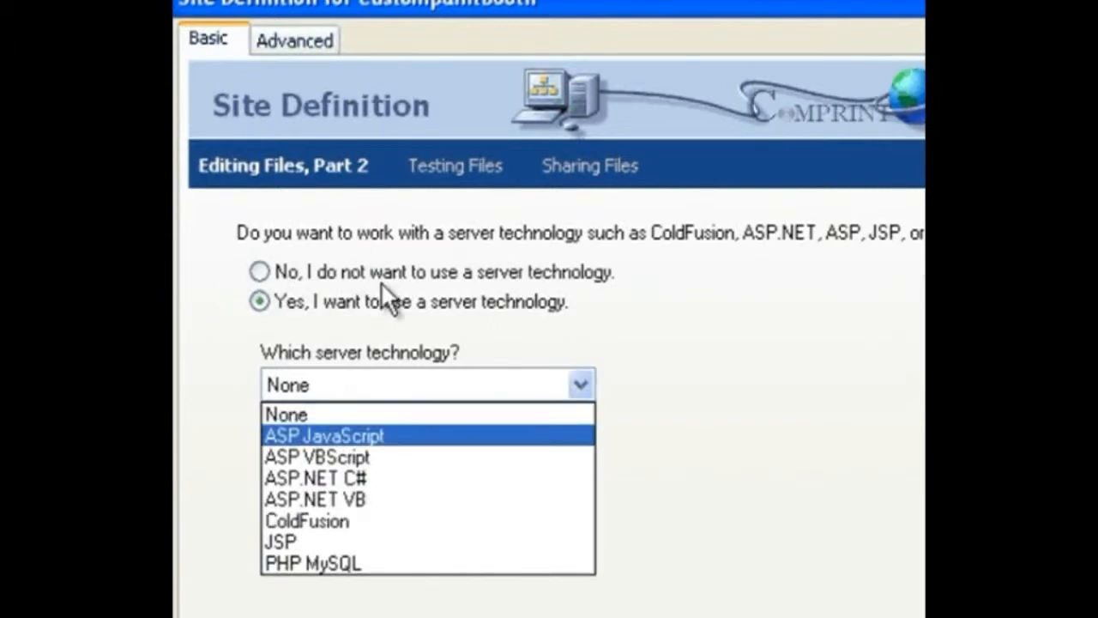
{"action": "key", "text": "Down"}
{"action": "key", "text": "Down"}
{"action": "key", "text": "Down"}
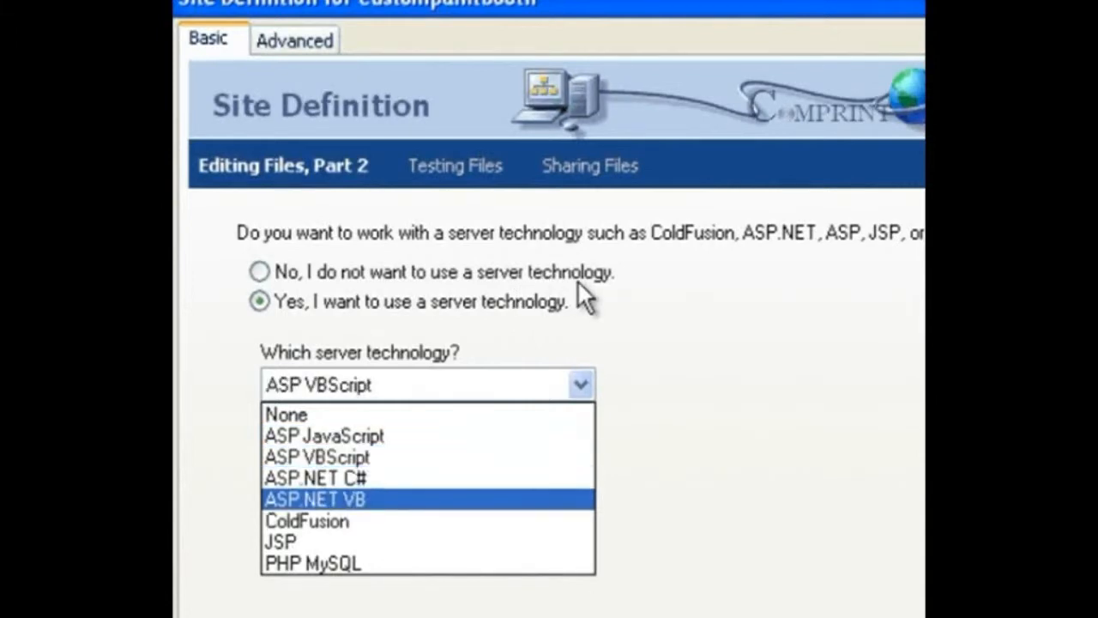
{"action": "key", "text": "Return"}
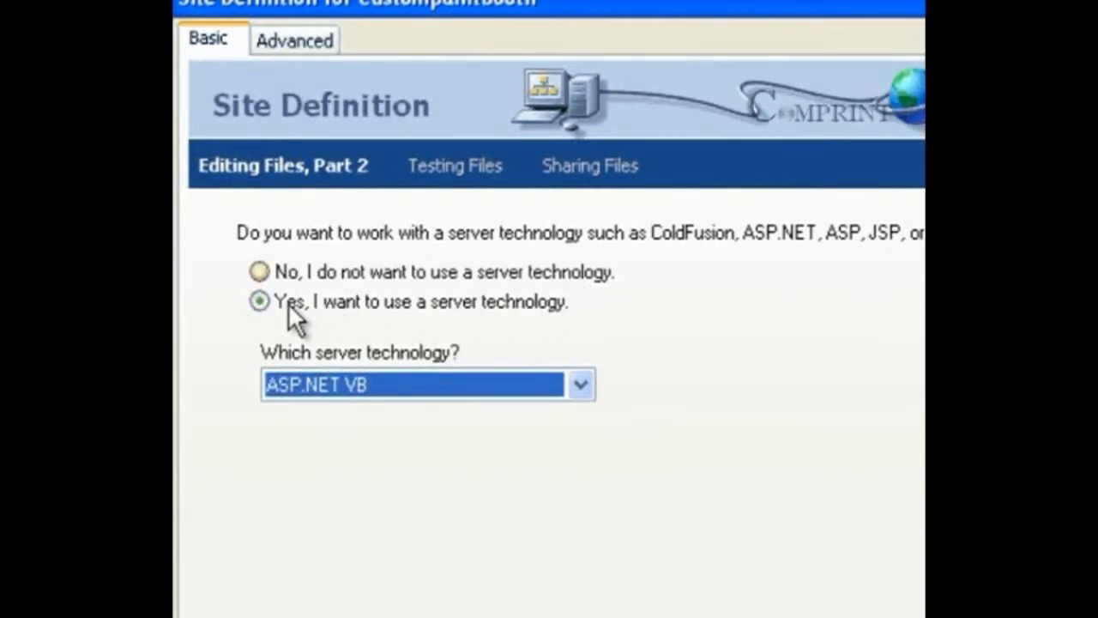
Choose no server technology, and choose to edit local copies in D:\custompaintbooth\ and upload them when ready.
{"action": "left_click", "coordinate": [264, 274]}
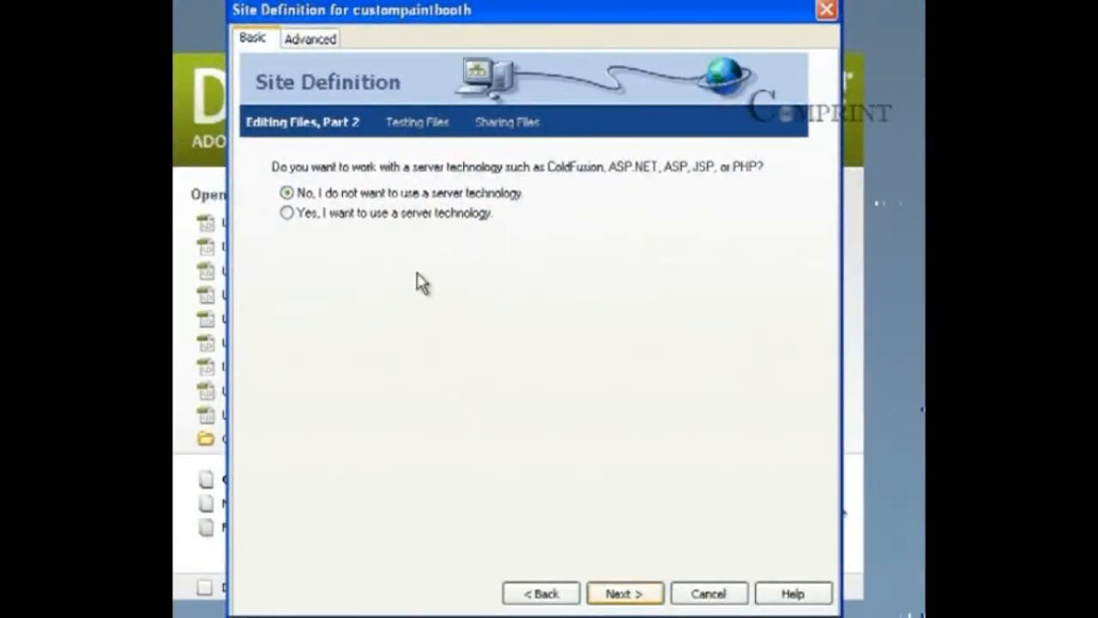
{"action": "key", "text": "Return"}
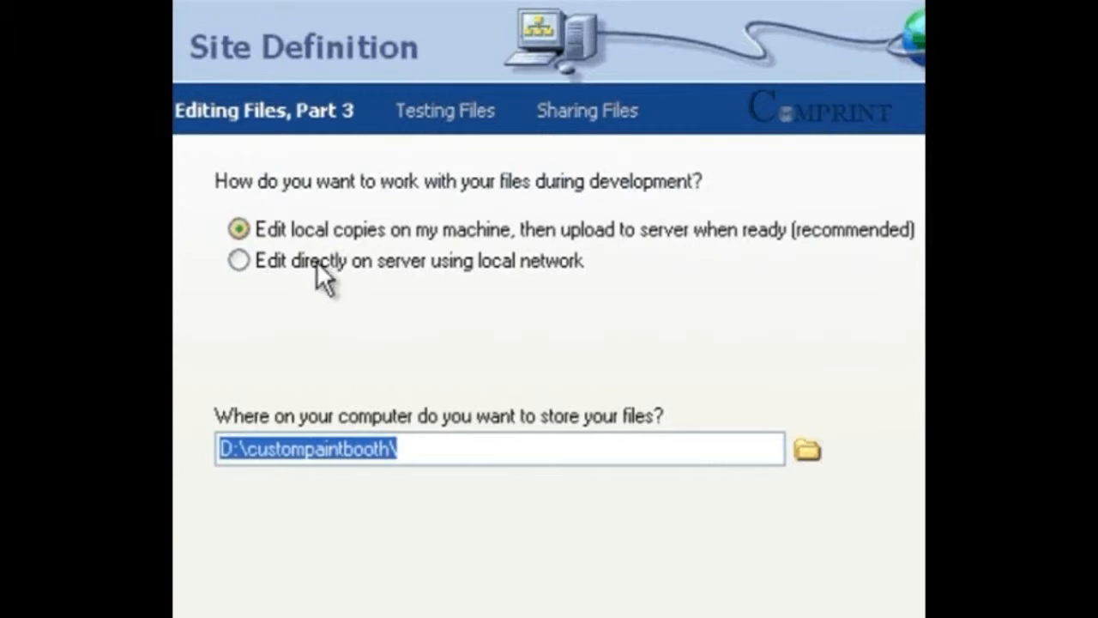
{"action": "left_click", "coordinate": [270, 257]}
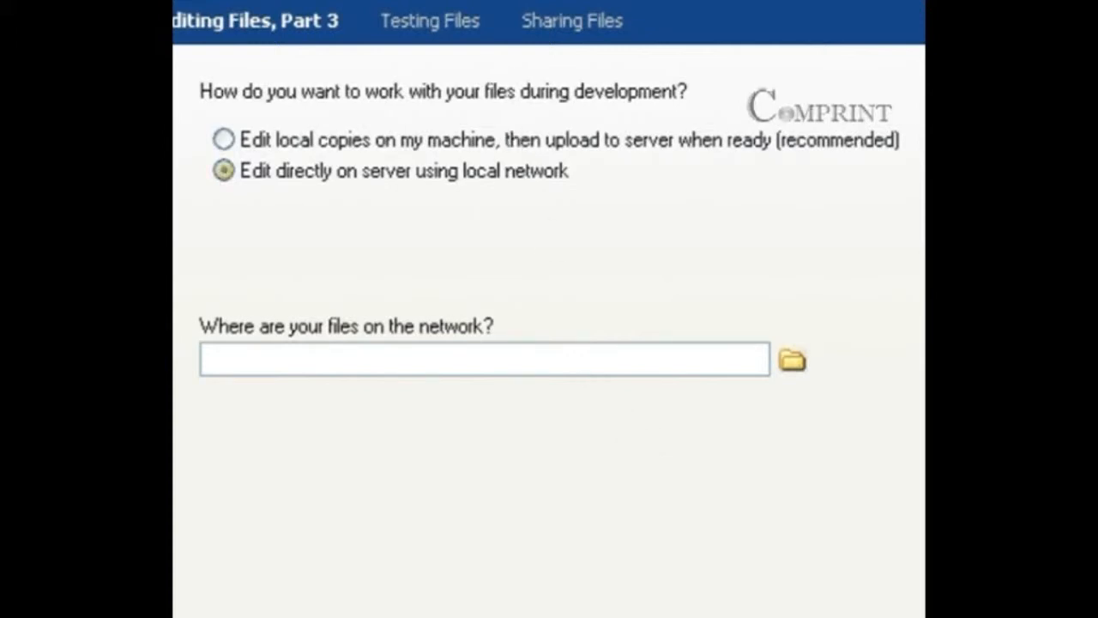
{"action": "left_click", "coordinate": [224, 140]}
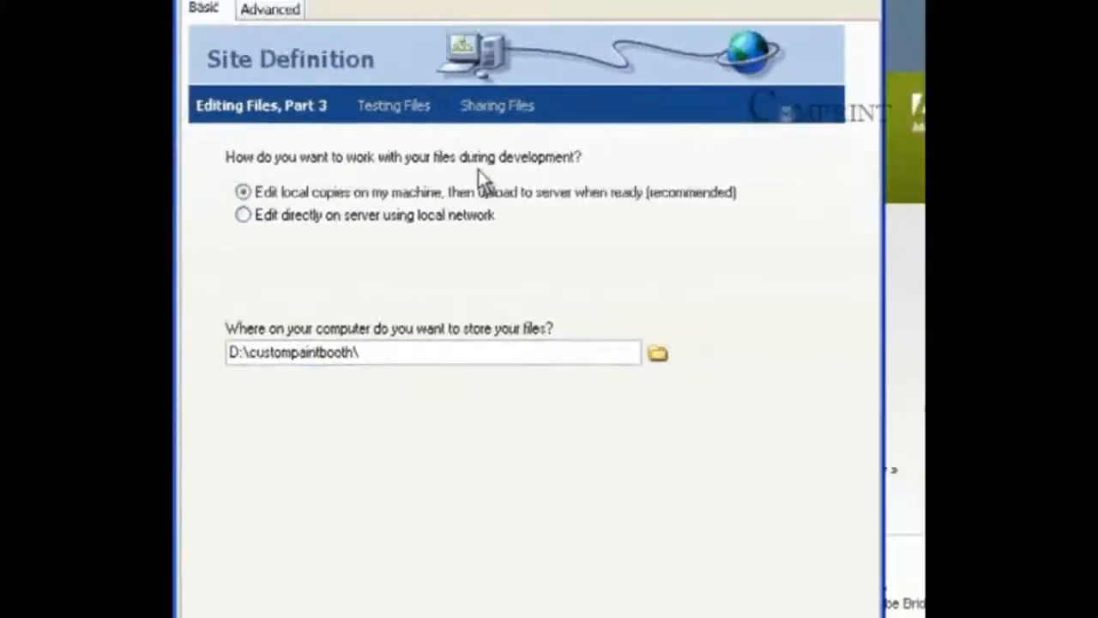
{"action": "key", "text": "Return"}
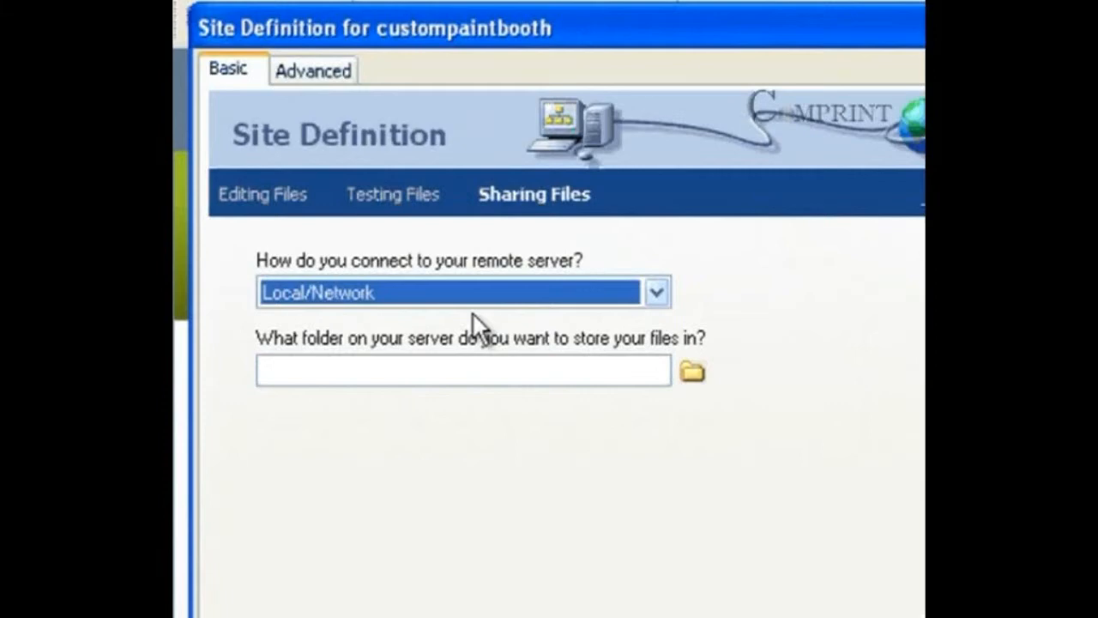
Try FTP as the remote server connection and go through its folder, login and password fields.
{"action": "left_click", "coordinate": [472, 307]}
{"action": "left_click", "coordinate": [473, 315]}
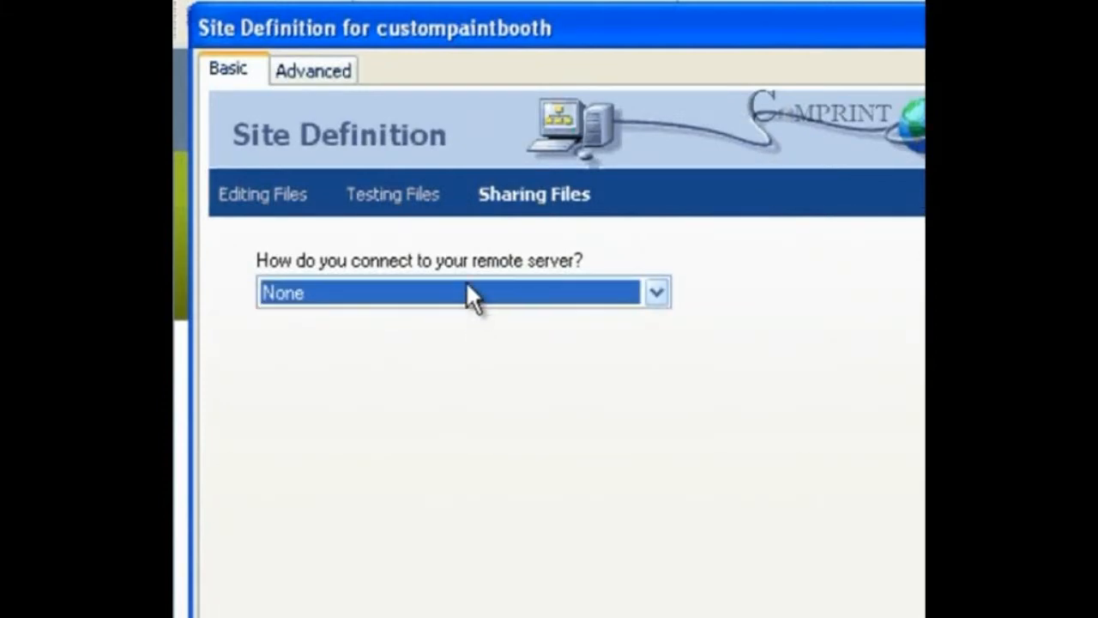
{"action": "left_click", "coordinate": [469, 290]}
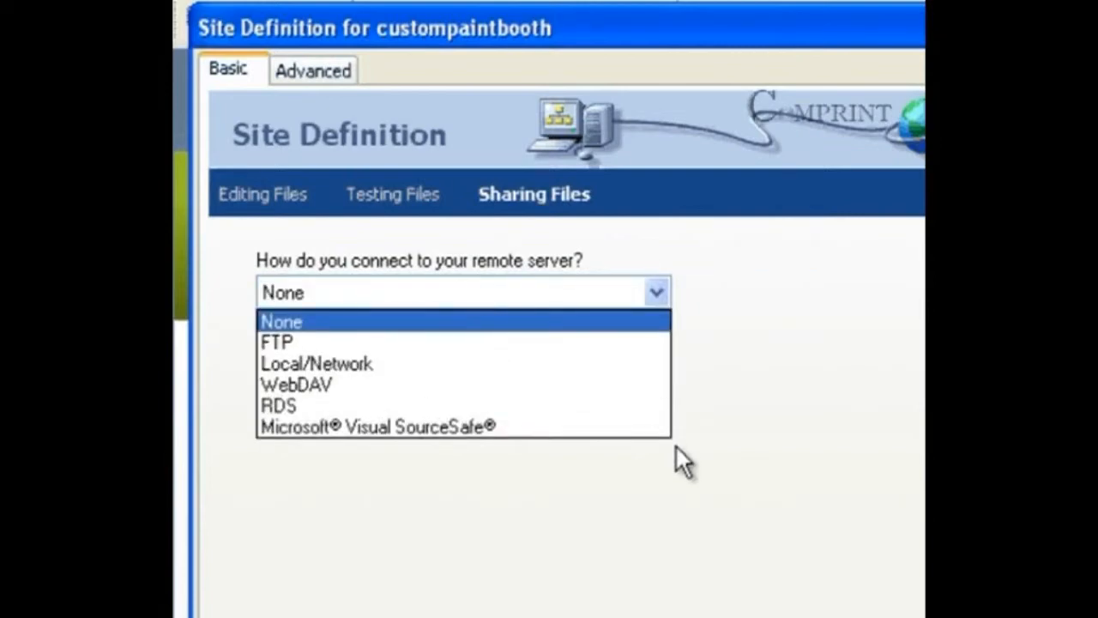
{"action": "key", "text": "Down"}
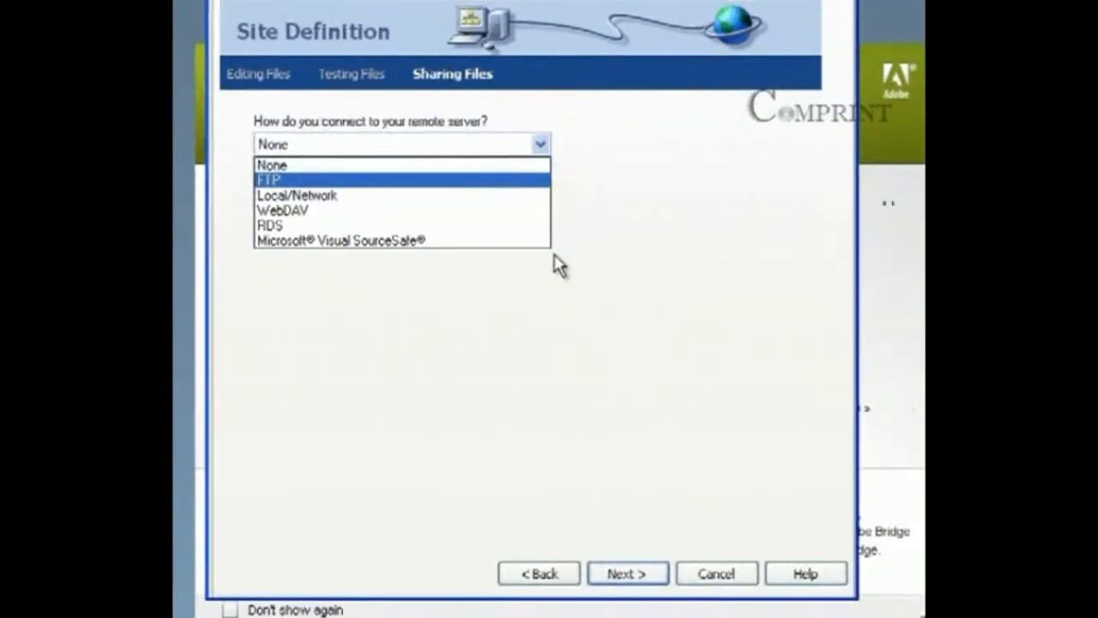
{"action": "key", "text": "Return"}
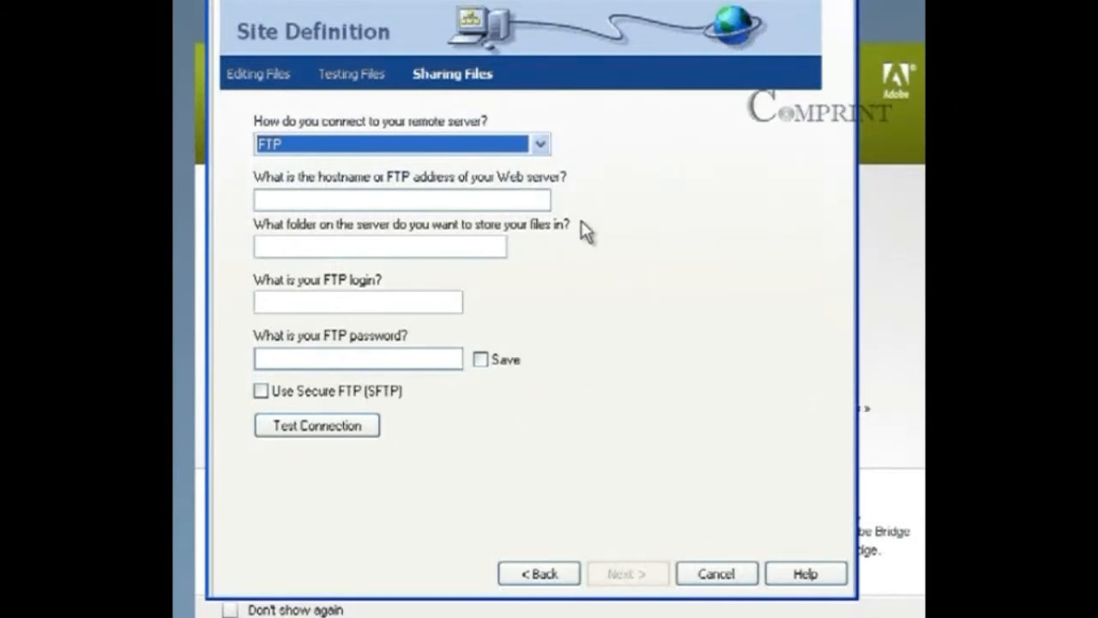
{"action": "key", "text": "Tab"}
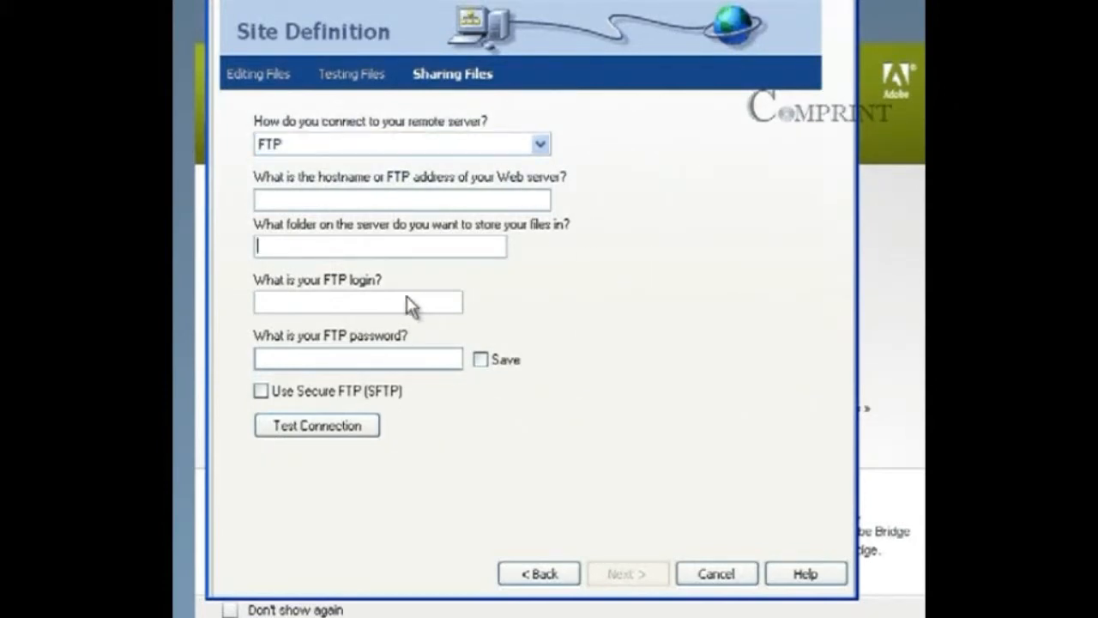
{"action": "left_click", "coordinate": [334, 299]}
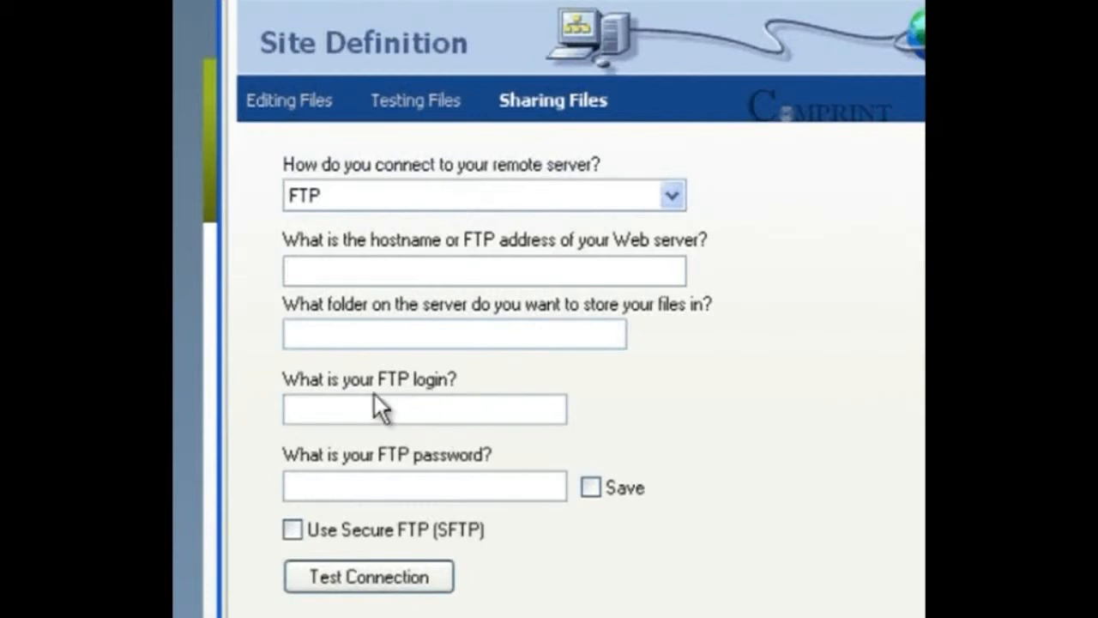
{"action": "key", "text": "Tab"}
{"action": "key", "text": "Tab"}
{"action": "key", "text": "Tab"}
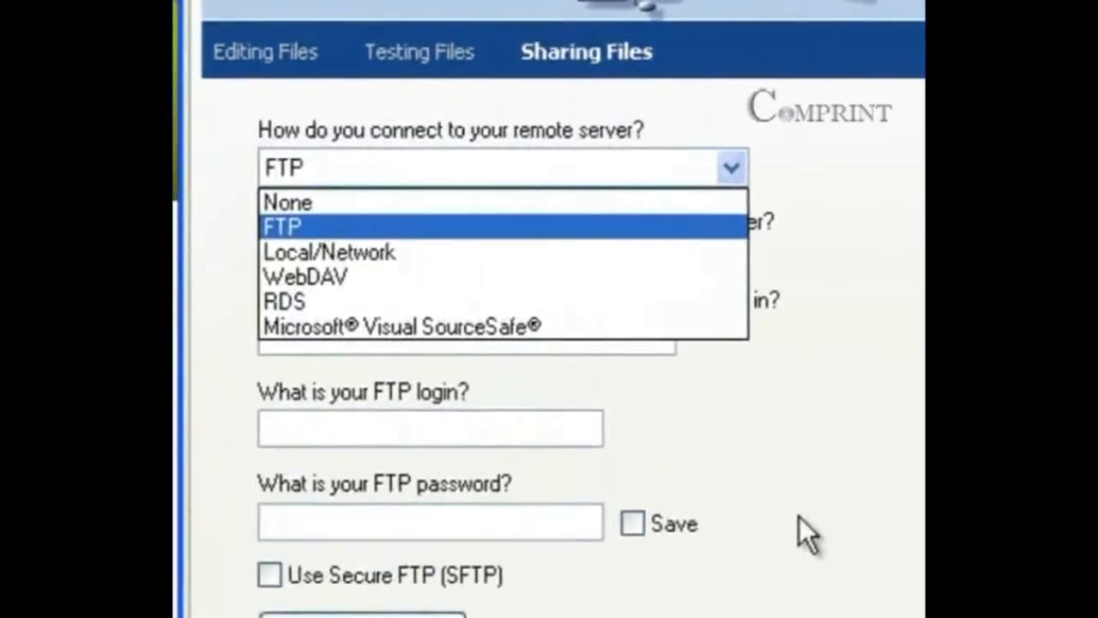
Look through the available connection types for the remote server.
{"action": "key", "text": "Down"}
{"action": "key", "text": "Down"}
{"action": "key", "text": "Down"}
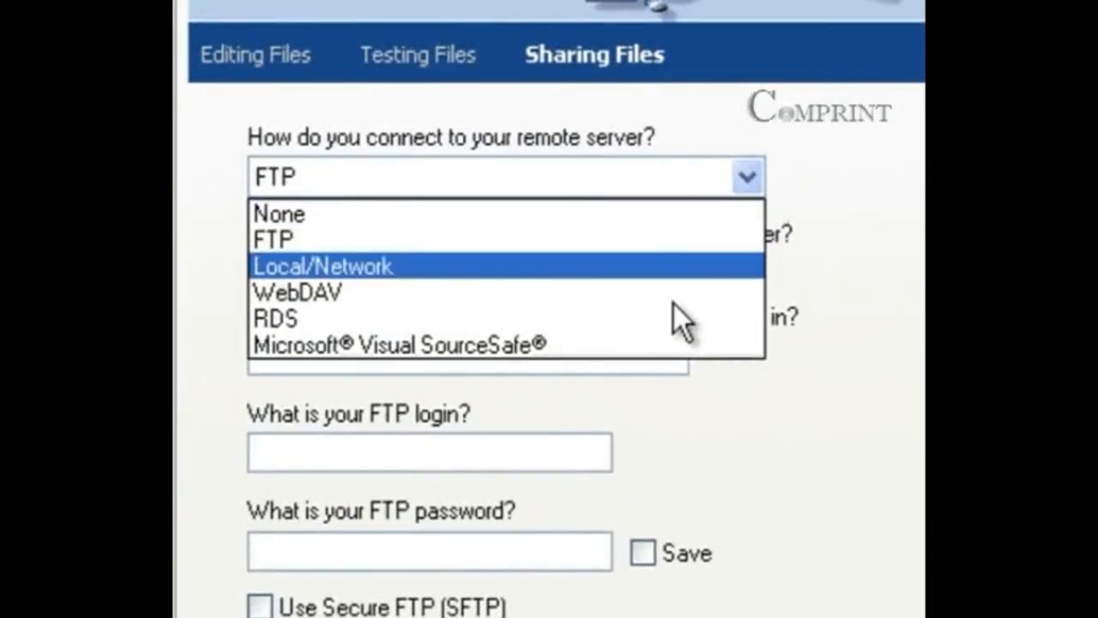
{"action": "key", "text": "Down"}
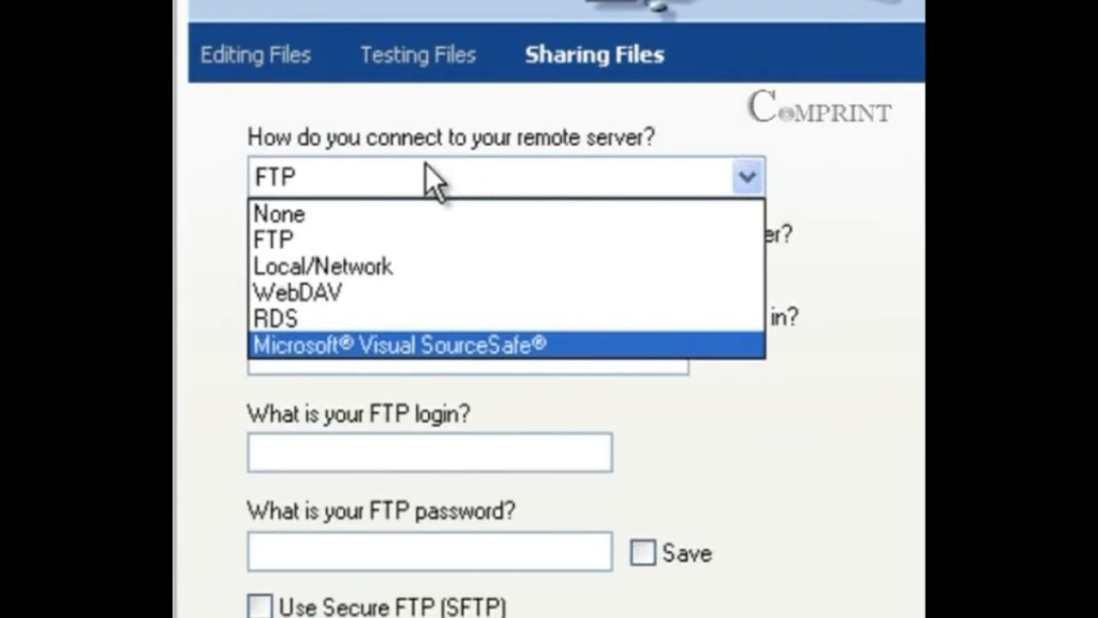
{"action": "key", "text": "Up"}
{"action": "key", "text": "Up"}
{"action": "key", "text": "Up"}
{"action": "key", "text": "Up"}
{"action": "key", "text": "Up"}
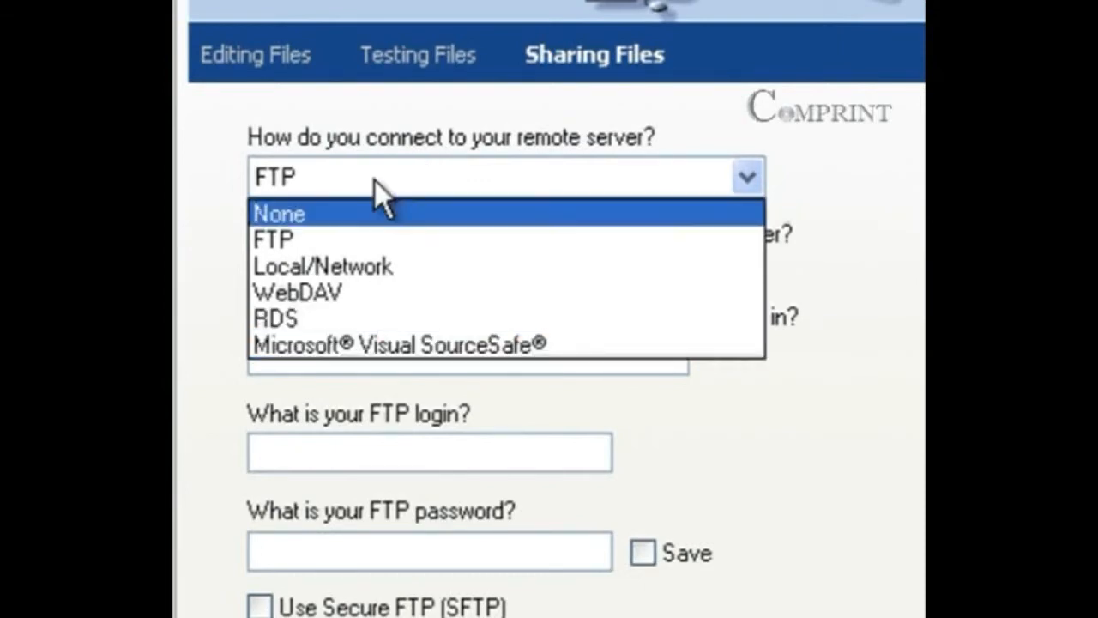
{"action": "key", "text": "Down"}
{"action": "key", "text": "Down"}
{"action": "key", "text": "Down"}
{"action": "key", "text": "Down"}
{"action": "key", "text": "Up"}
{"action": "key", "text": "Up"}
{"action": "key", "text": "Up"}
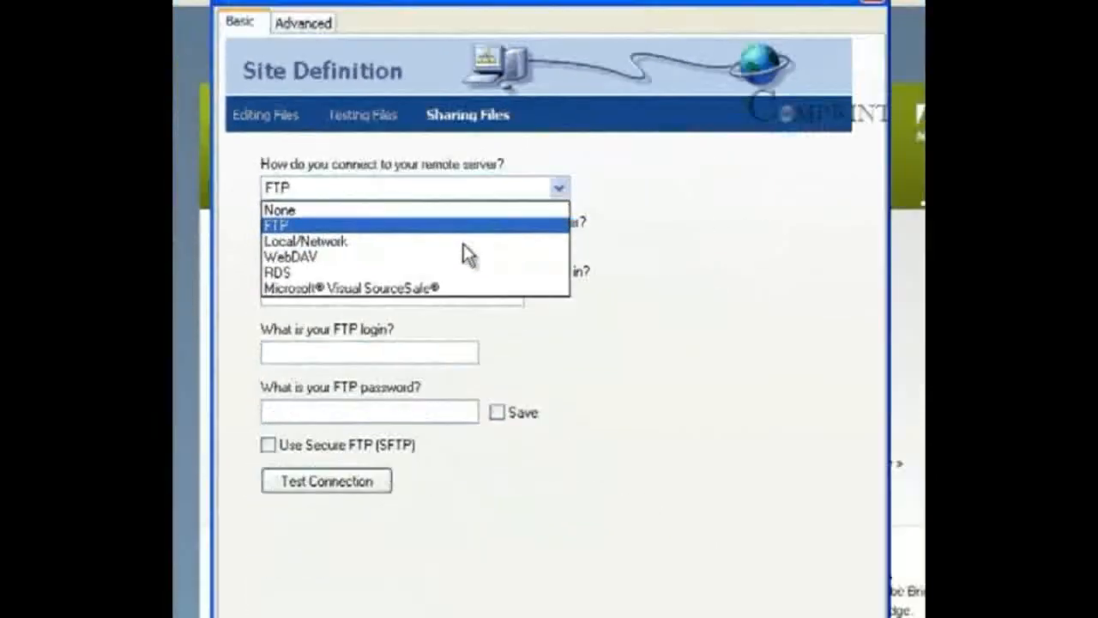
Set the remote server connection to None and finish the custompaintbooth site definition from the summary.
{"action": "key", "text": "Up"}
{"action": "key", "text": "Return"}
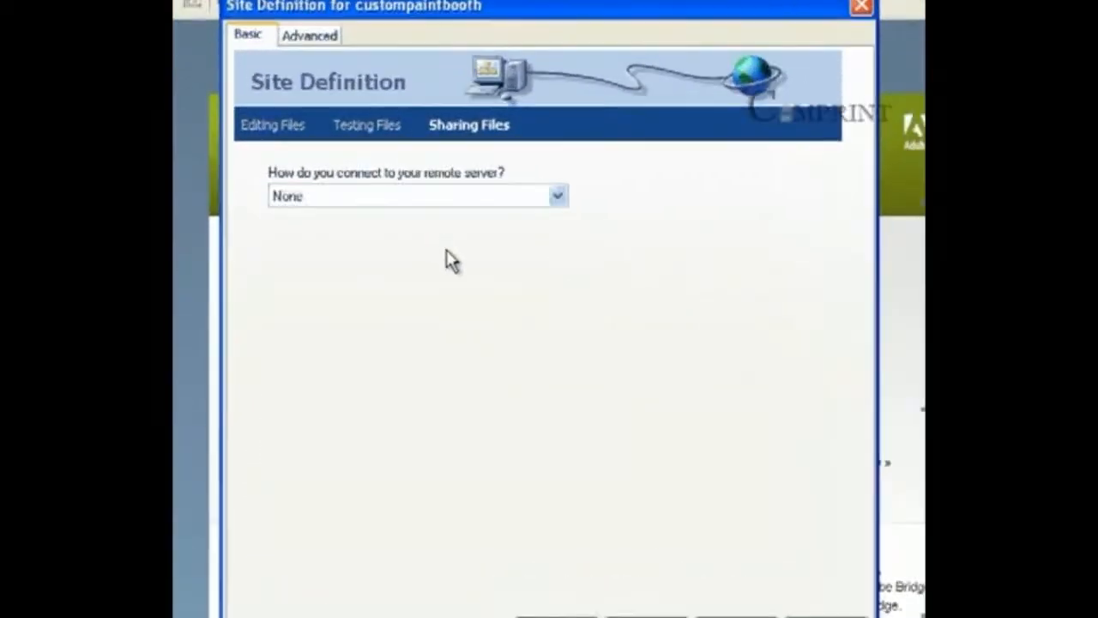
{"action": "key", "text": "Return"}
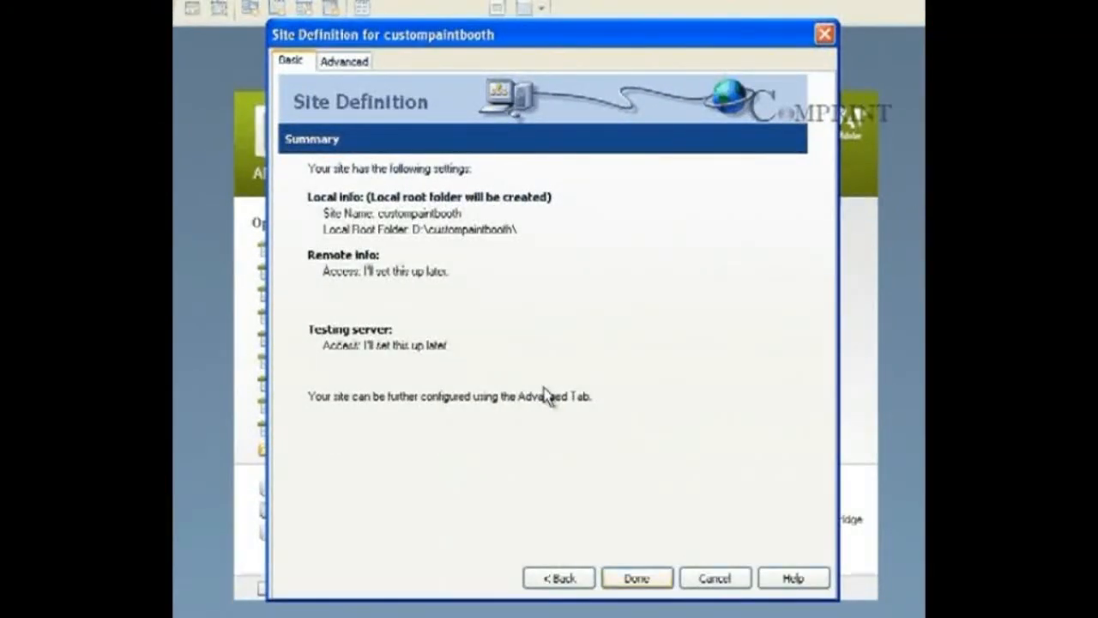
{"action": "key", "text": "Return"}
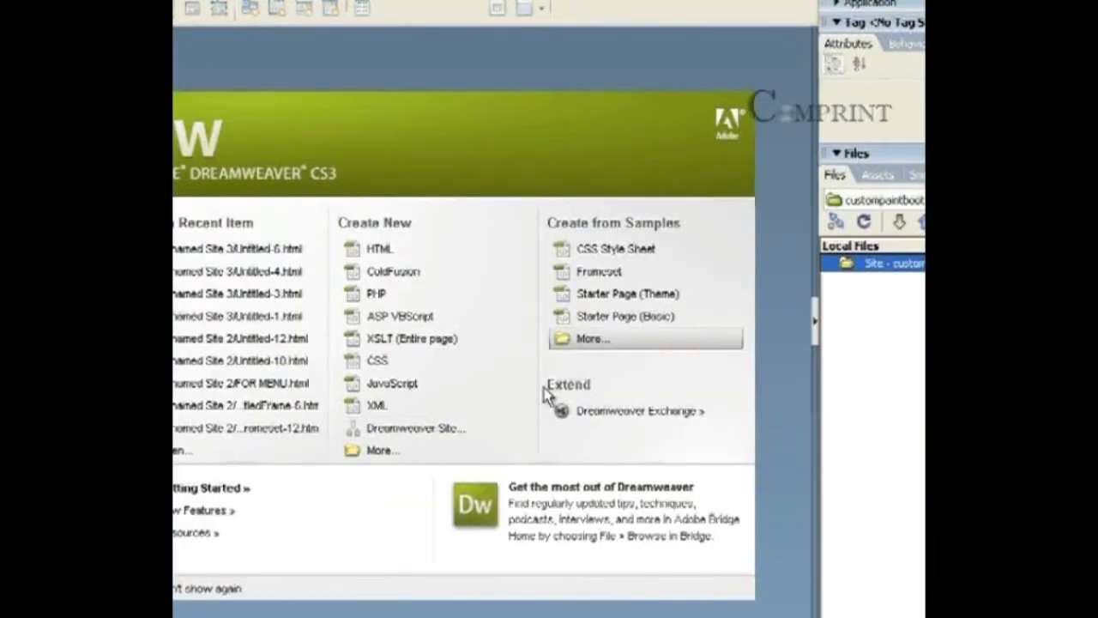